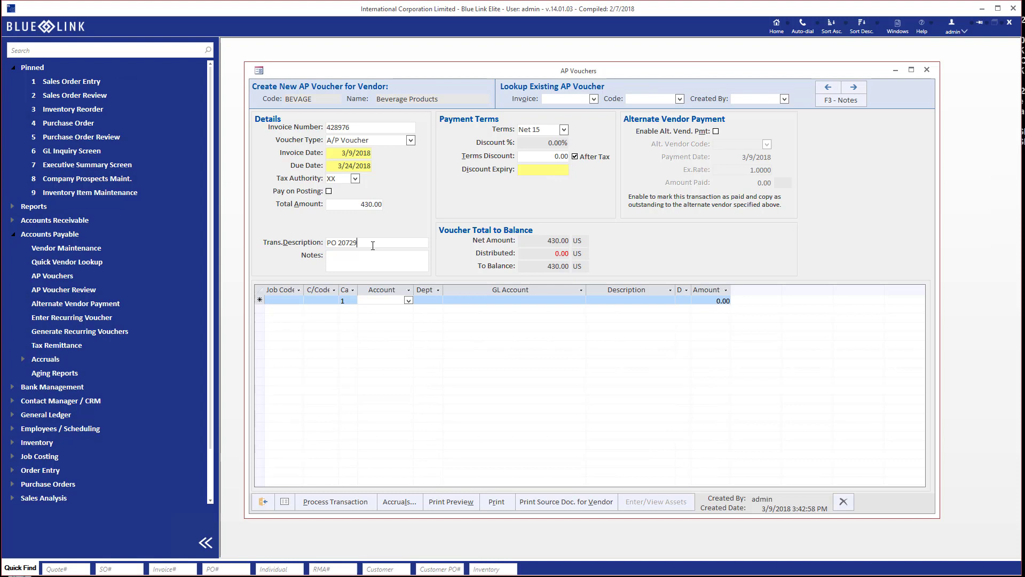
Step: Bring up the Beverage Products accruals available to offset against invoice 428976
key("alt+a")
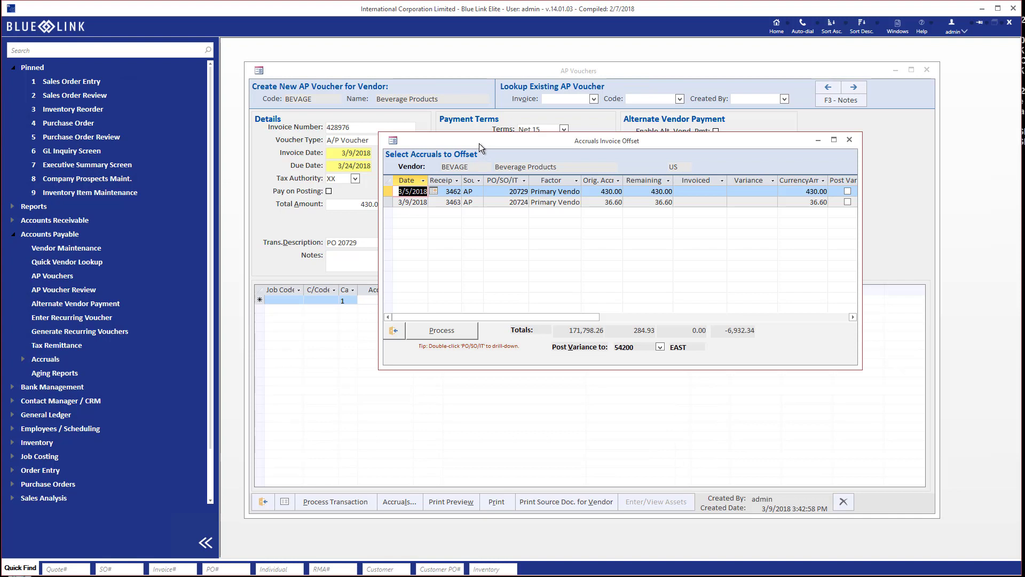
Step: Widen the offset window and invoice the full 430.00 on the PO 20729 accrual
left_click_drag(862, 308, 927, 315)
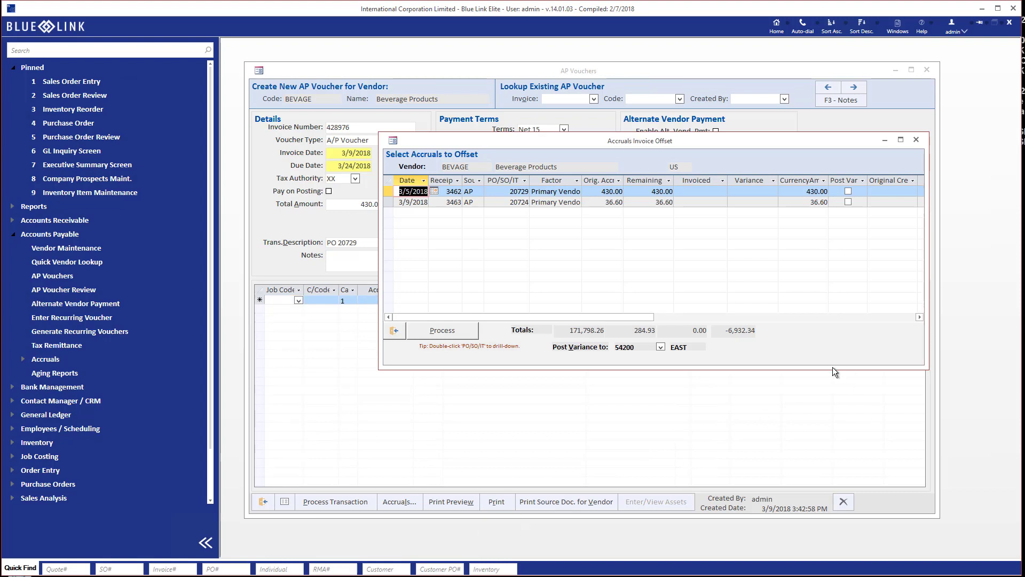
left_click(705, 191)
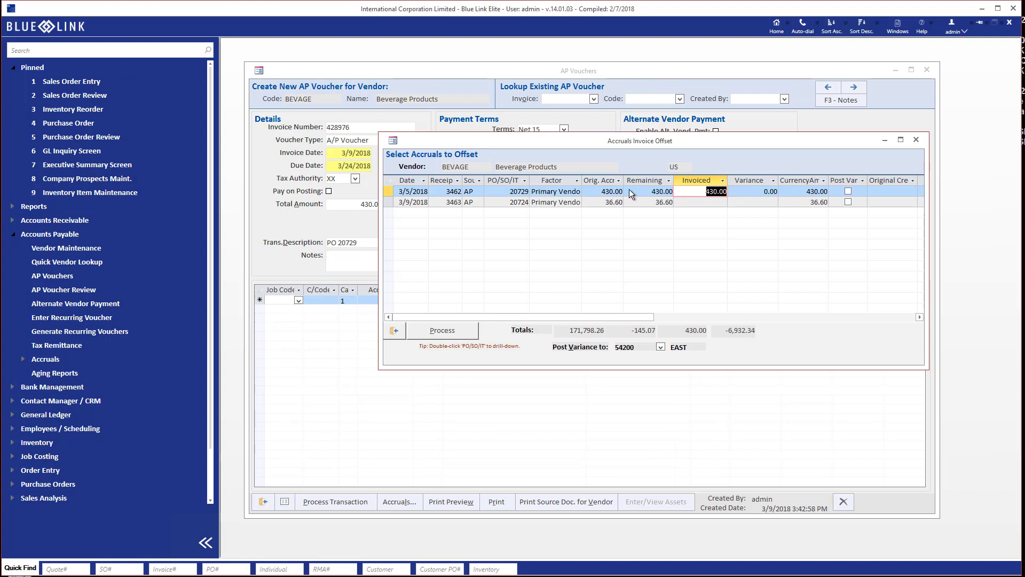
Step: Move the 430.00 accrual onto a 22100 Po Received Accrual line and post voucher 428976
left_click(450, 329)
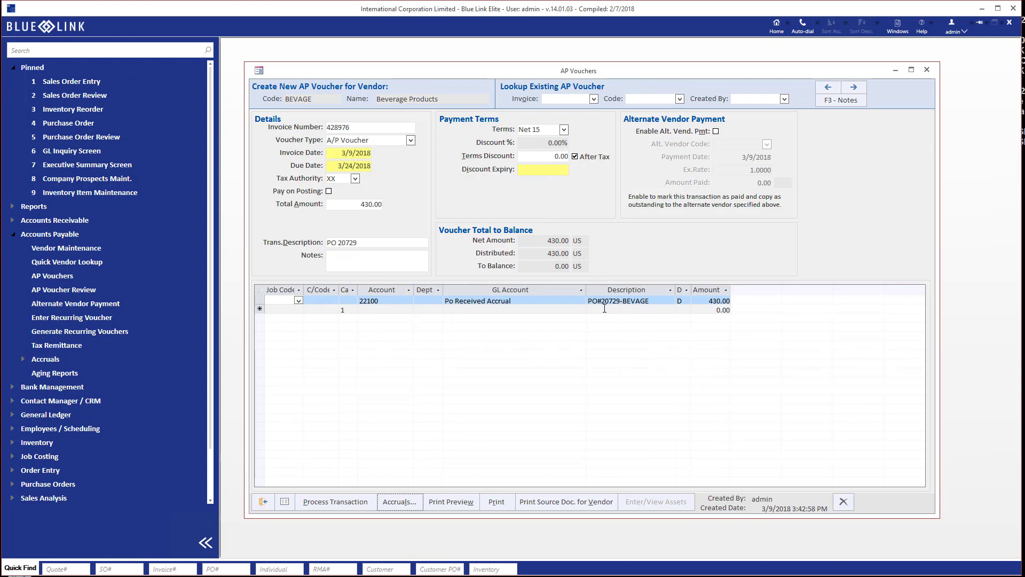
left_click(341, 498)
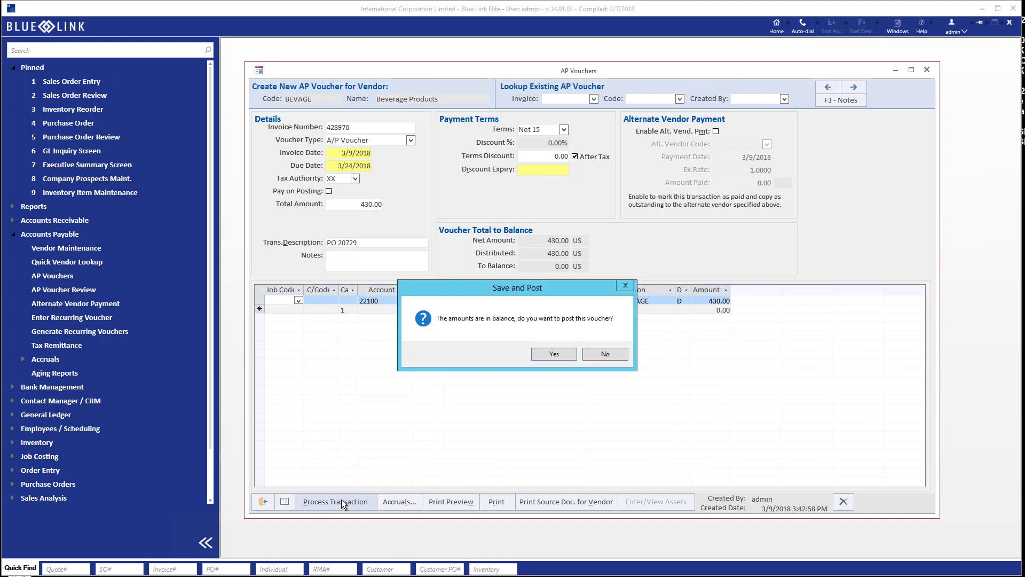
left_click(556, 355)
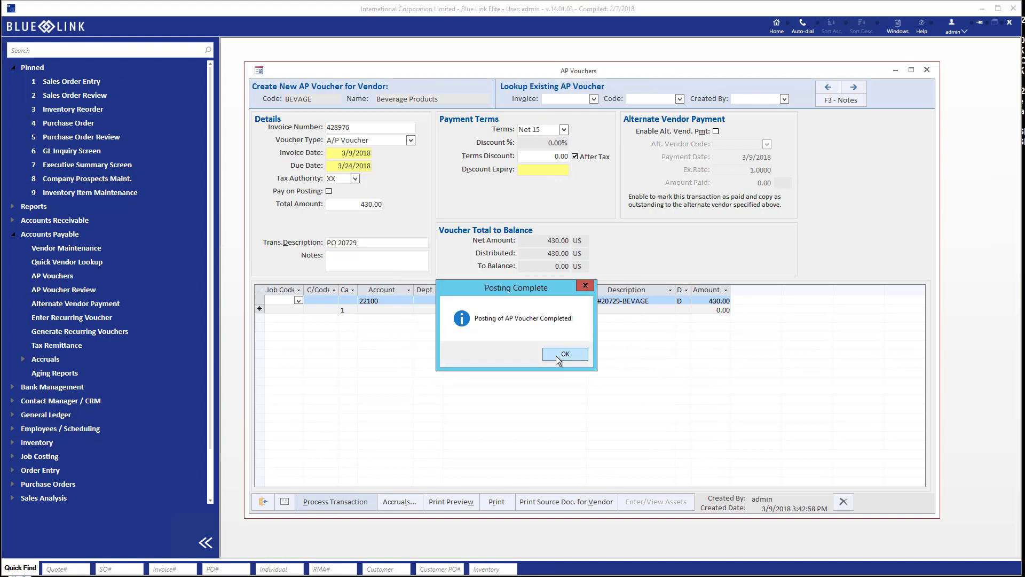
left_click(556, 355)
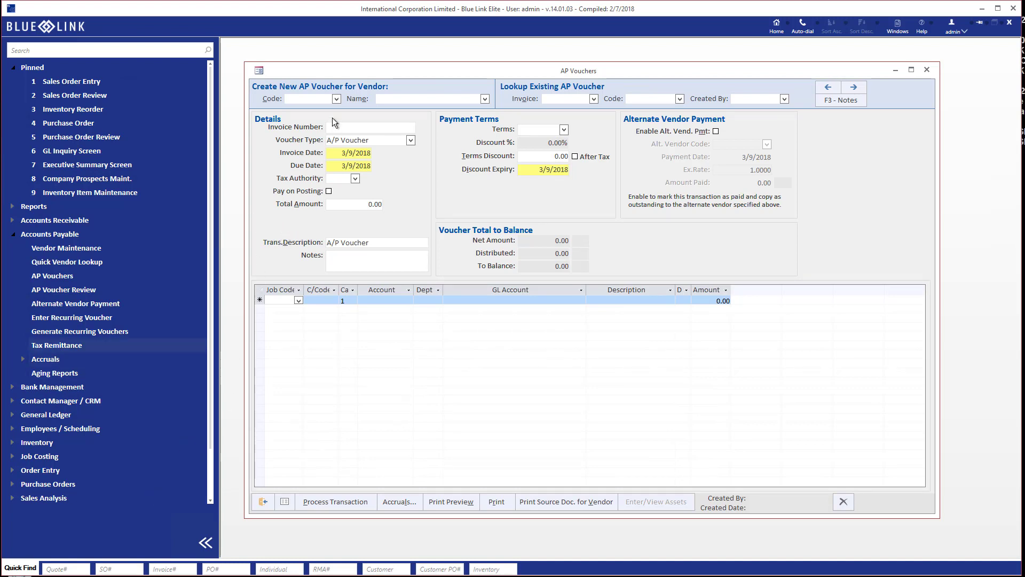
Step: Enter vendor BEVAGE, invoice 879565675, total 37.50 and description PO 20724
left_click(313, 99)
type("beVAGE")
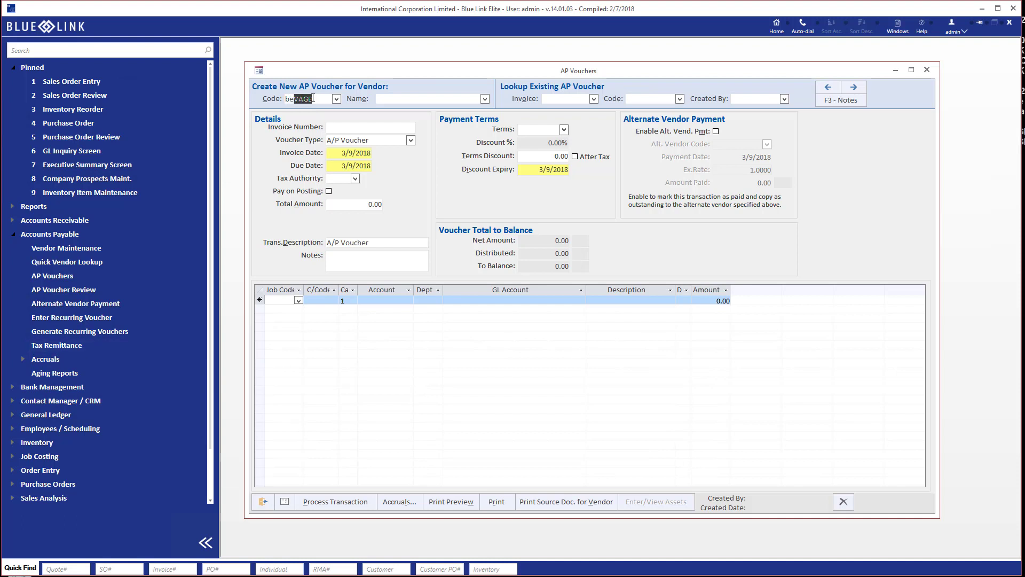
key("Tab")
type("8795")
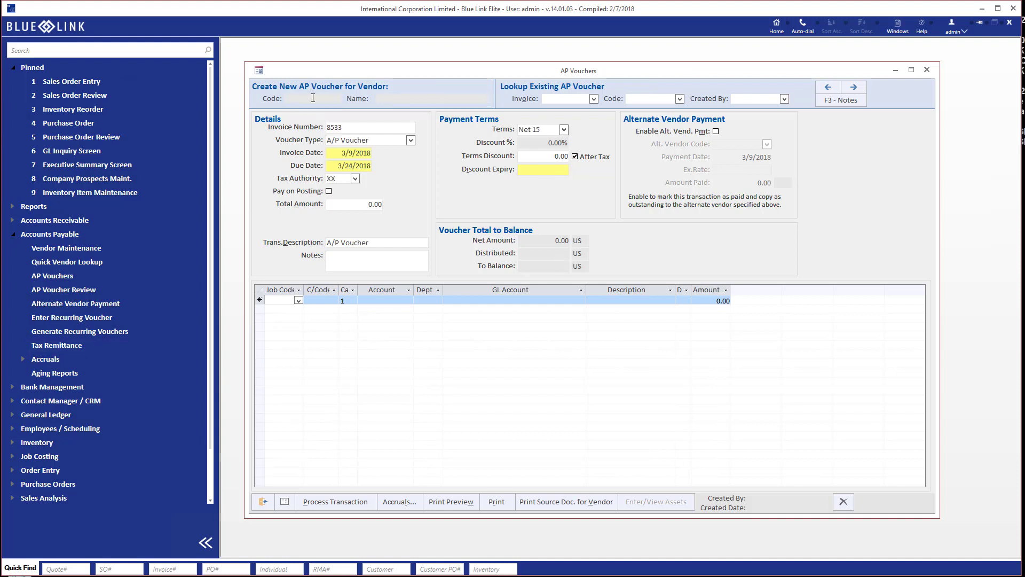
type("65675")
key("Tab")
key("Tab")
key("Tab")
key("Tab")
key("Tab")
key("Tab")
type("37.50")
key("Tab")
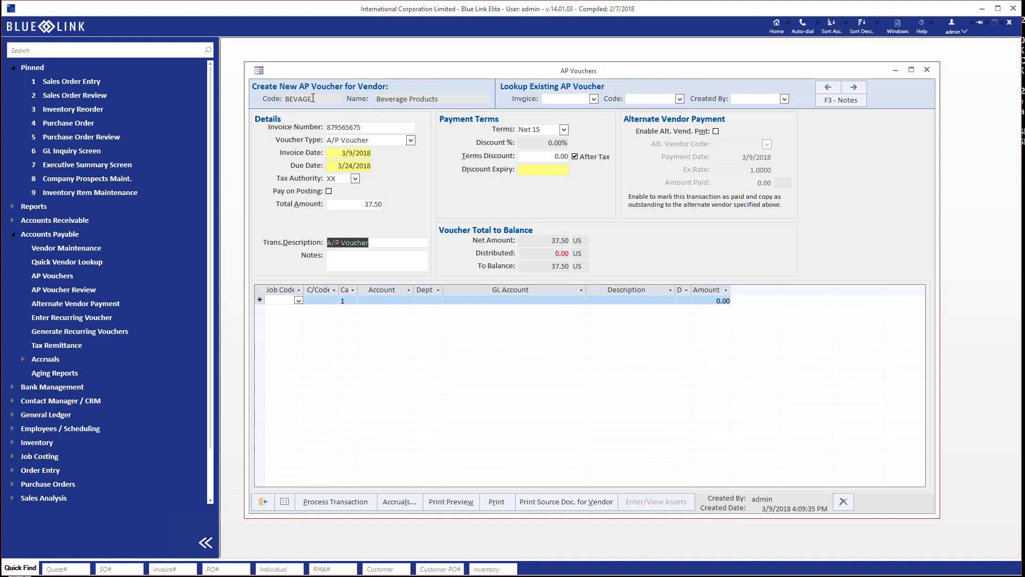
type("PO 20724")
key("Tab")
Step: Open the vendor's accrual offset list and apply the 36.60 PO 20724 accrual
left_click(406, 300)
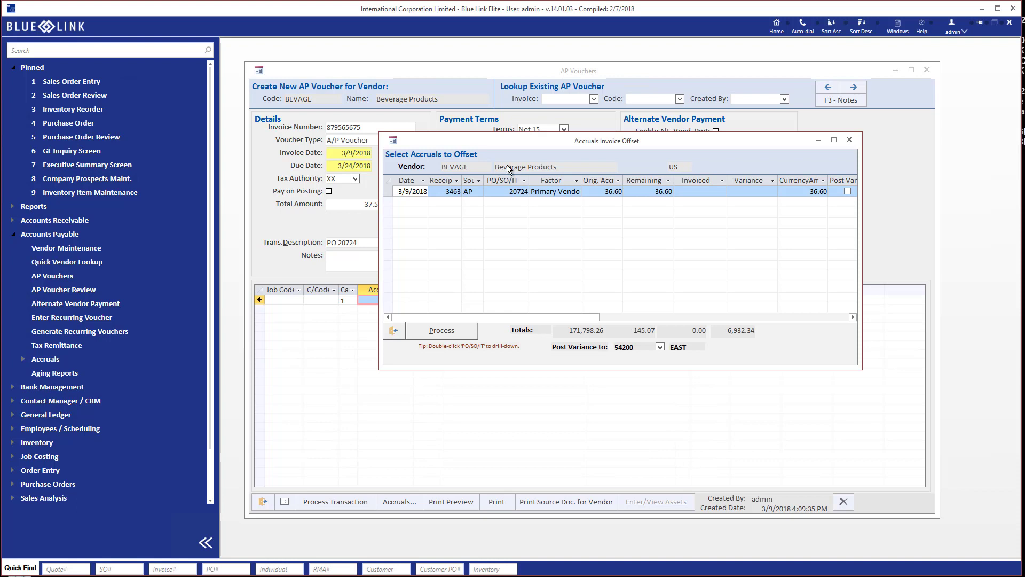
left_click_drag(519, 140, 536, 164)
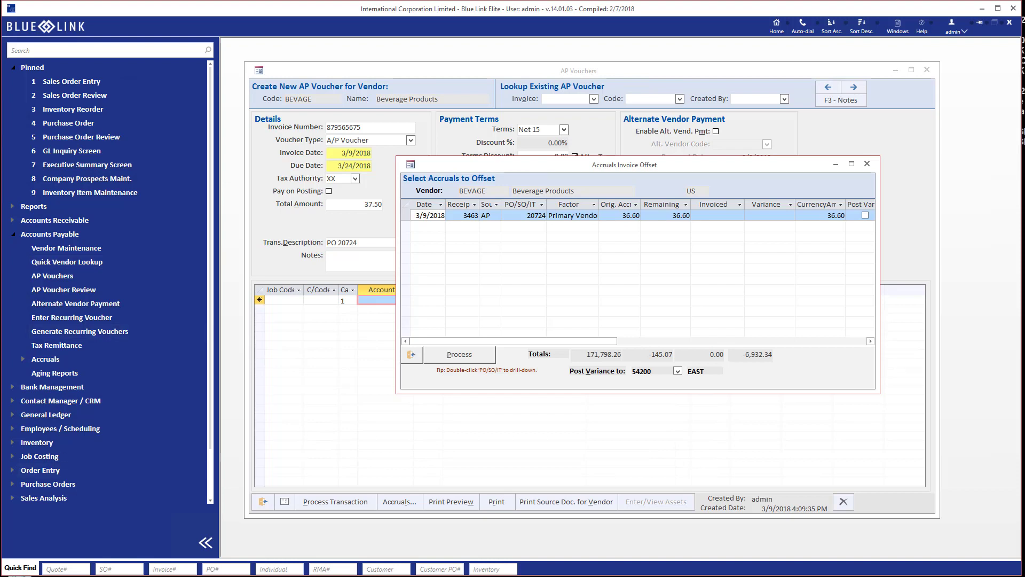
left_click(721, 216)
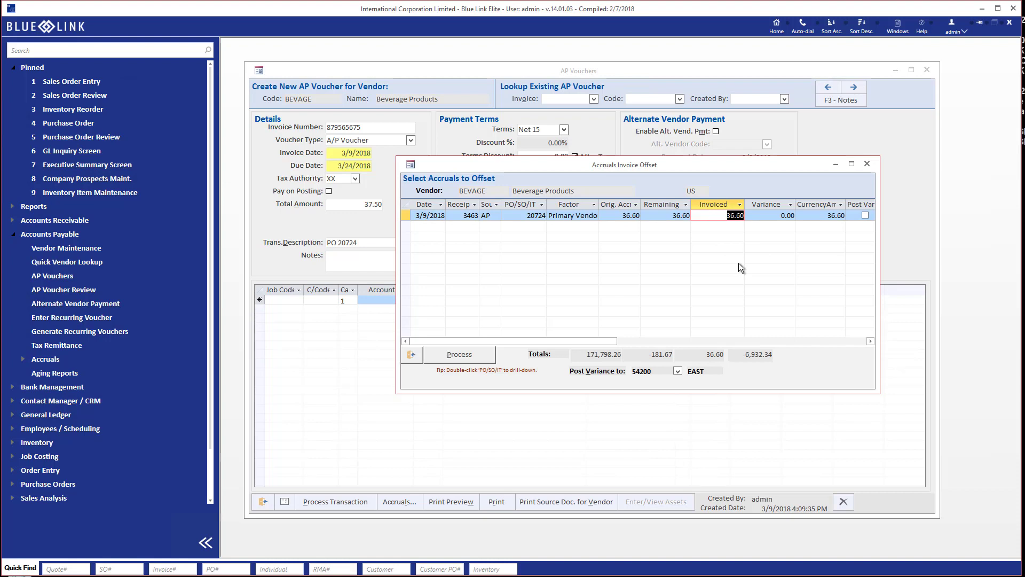
Step: Invoice 37.50 against PO 20724, posting the 0.90 variance to Landed Cost Variances
type("37.50")
key("Tab")
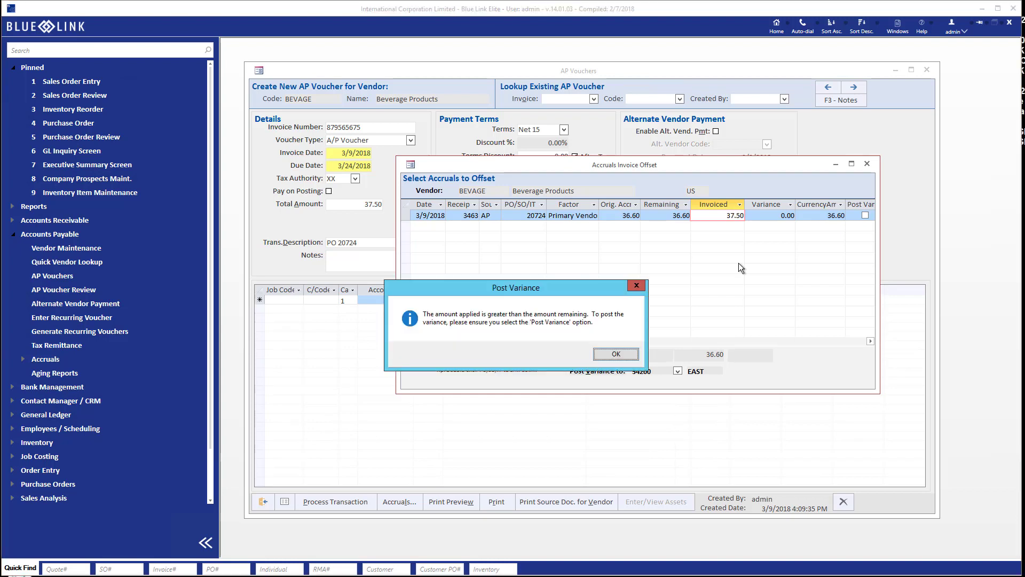
left_click(617, 355)
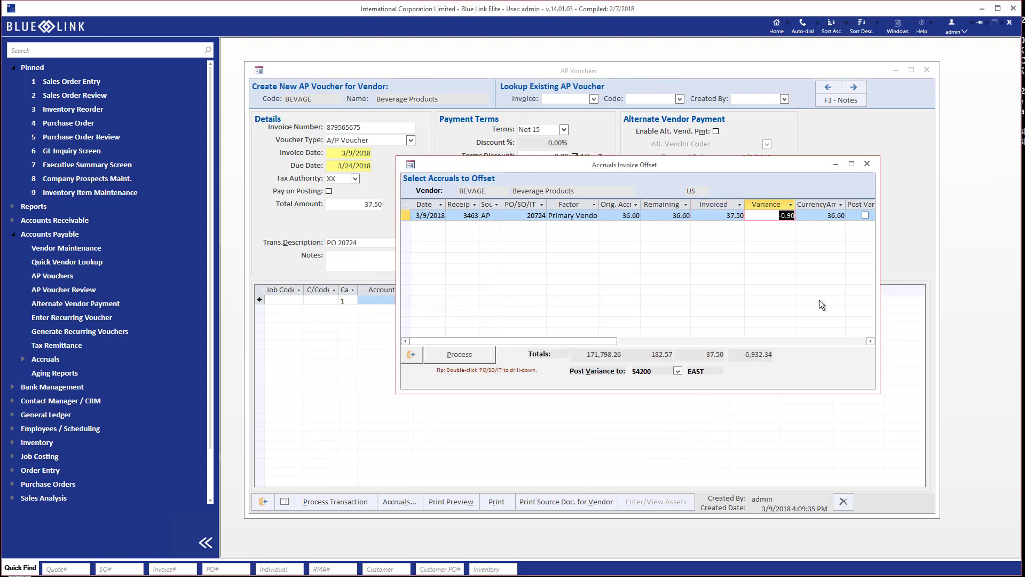
left_click(866, 217)
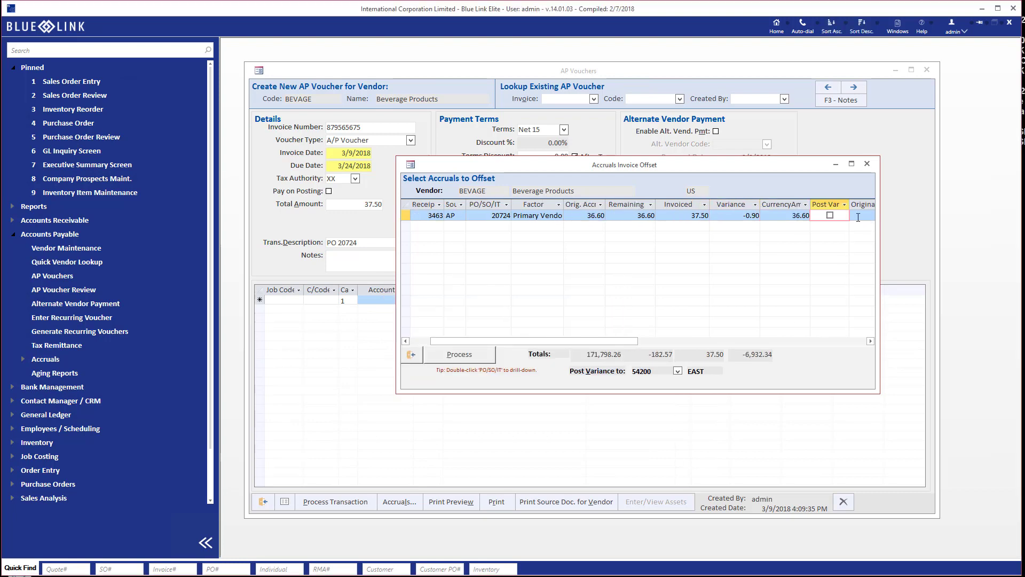
left_click(830, 216)
left_click(466, 347)
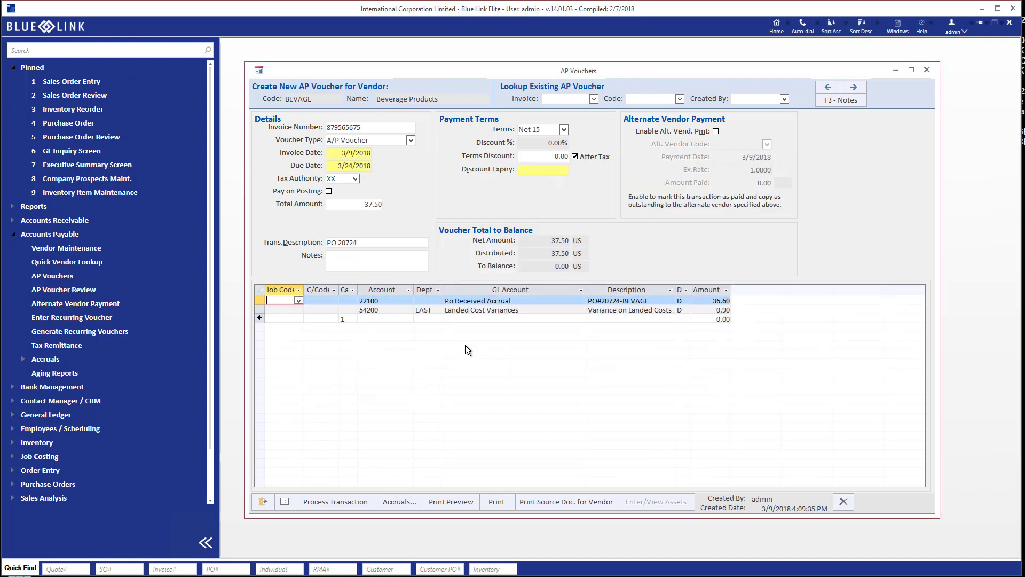